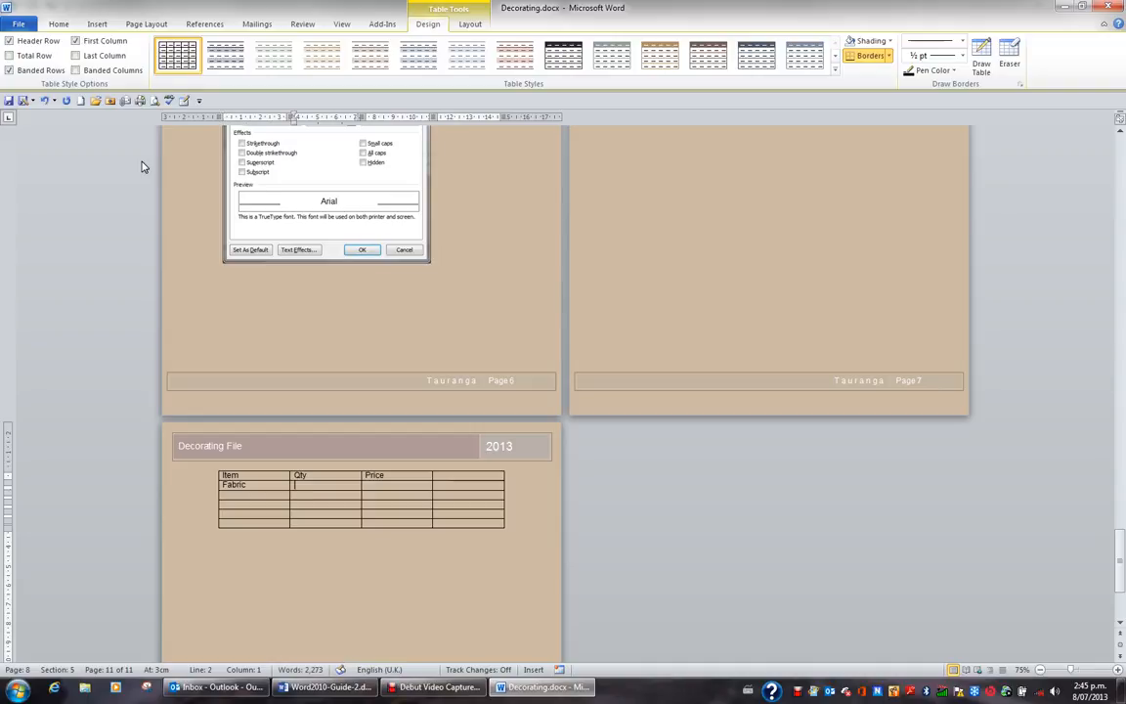
Complete the Fabric row with a quantity of 60 and a price of $15.65
type("60")
key("Tab")
type("$15.65")
key("Tab")
Fill in the third table row with item Wallpaper, quantity 10 and price $21.00
type("Wall")
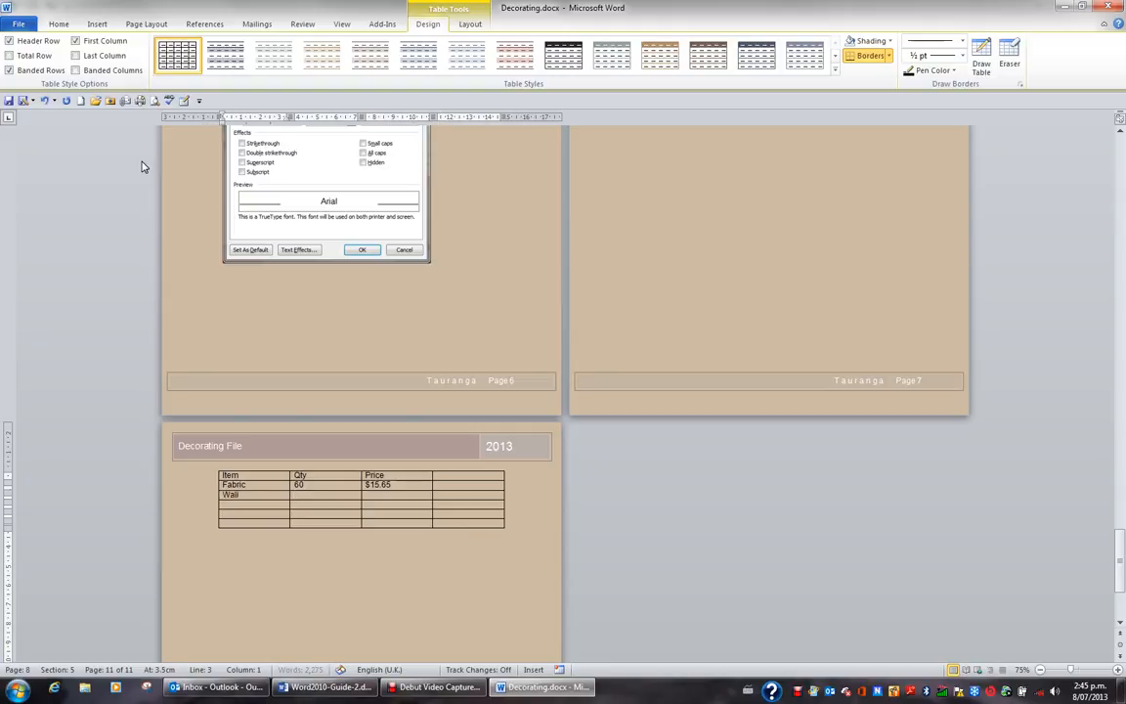
type("paper")
key("Tab")
type("10")
key("Tab")
type("$")
type("21.00")
type("F")
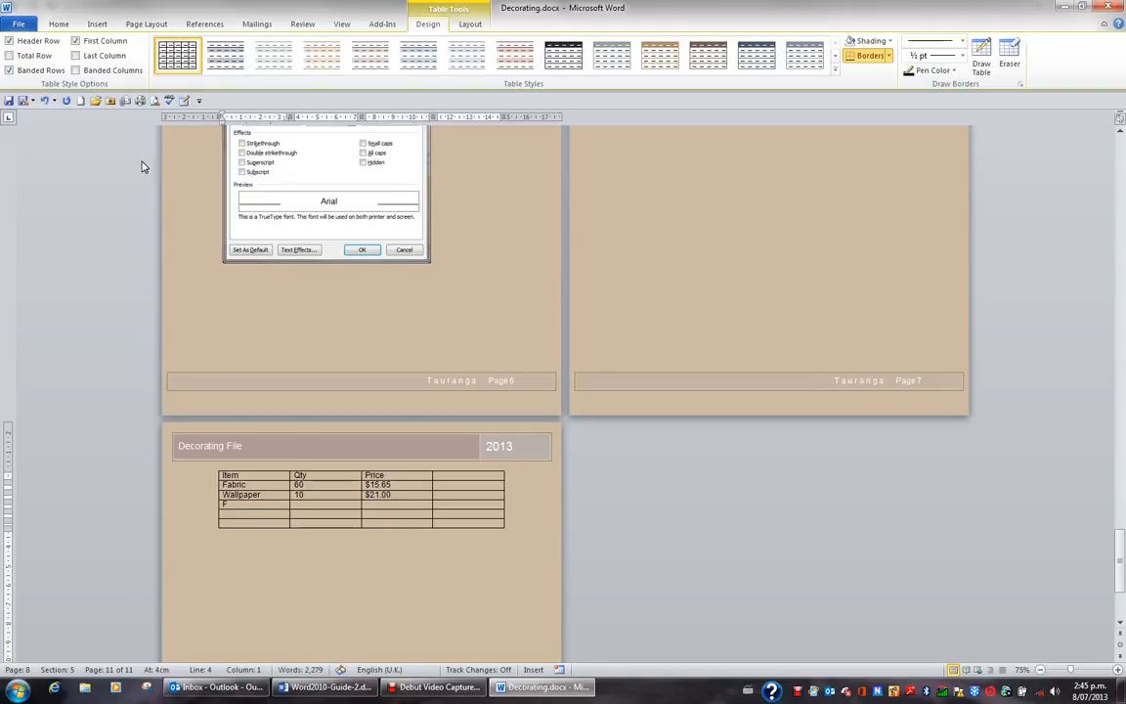
type("ar")
Fill in the fourth table row with item Carpet, quantity 500 and price $65.99
key("Tab")
type("500")
key("Tab")
type("$65.99")
key("Left")
key("Left")
Fill in the fifth table row with item Lighting, quantity 24 and price $20.50
type("Lig")
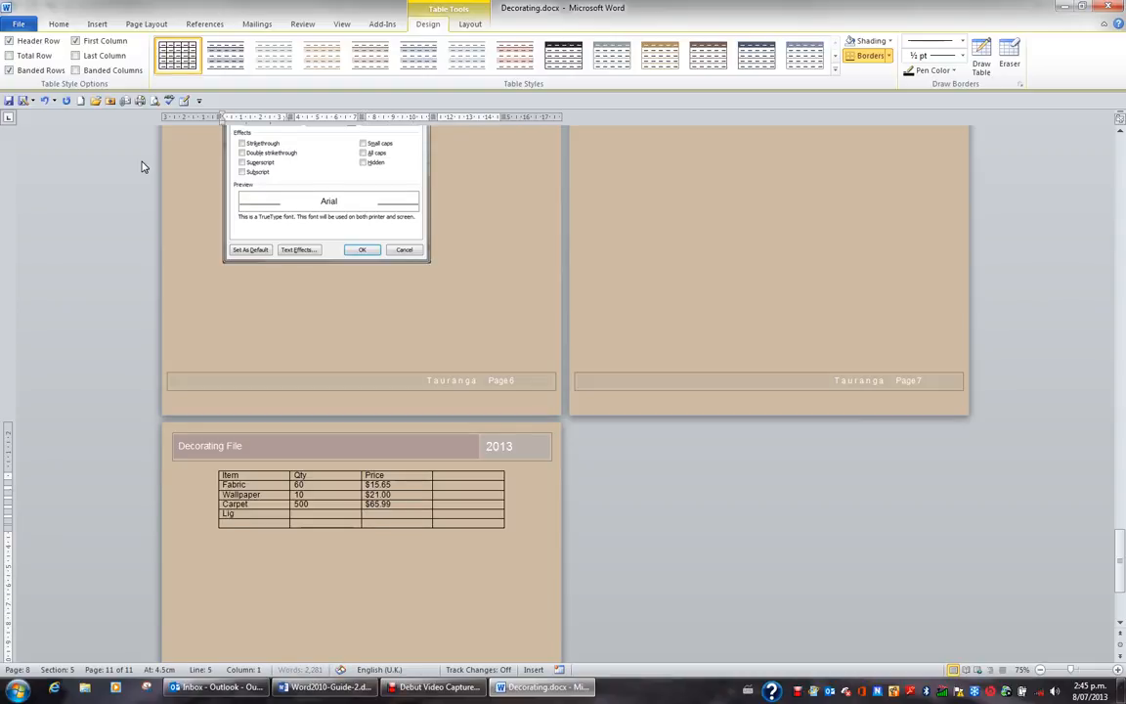
type("htingh")
key("BackSpace")
type("g")
key("Tab")
type("24")
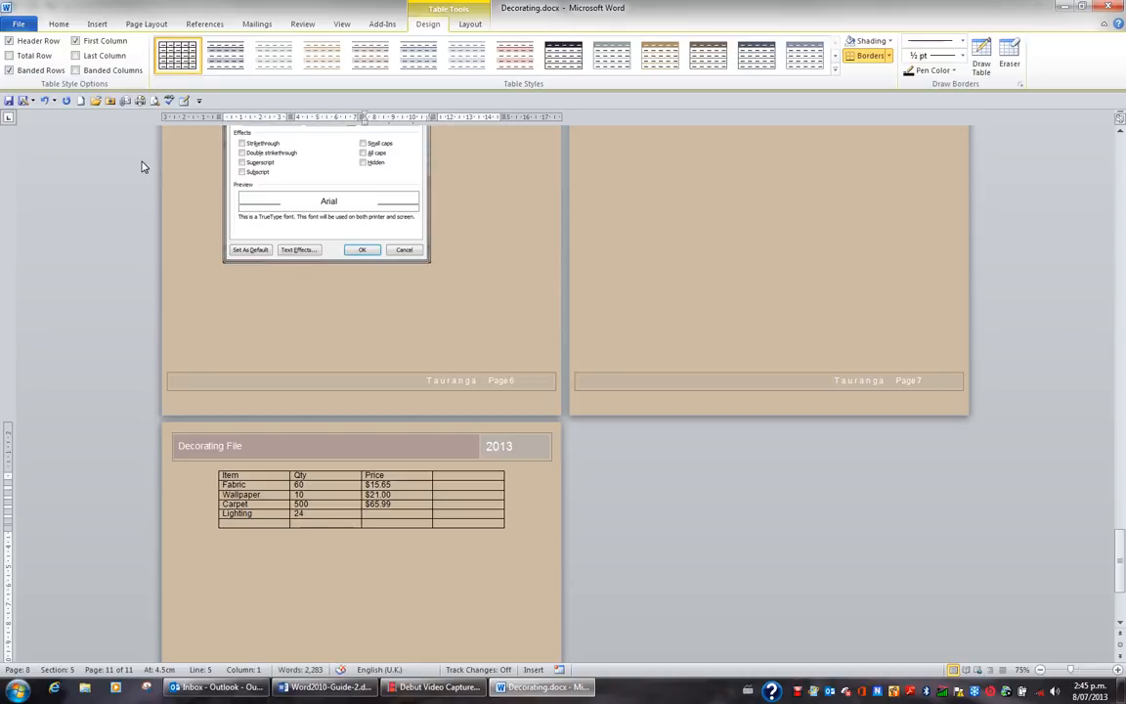
type("$20.")
type("Total")
Label the table's last row Total and give the fourth column the heading Total
left_click(444, 476)
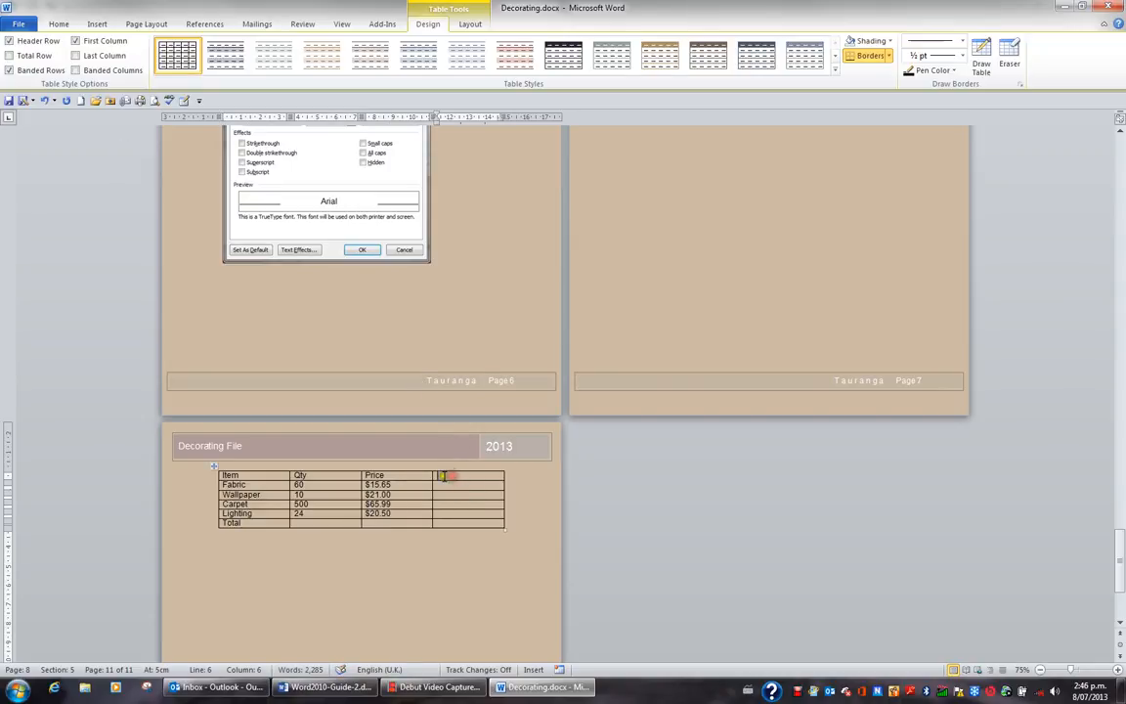
type("Total")
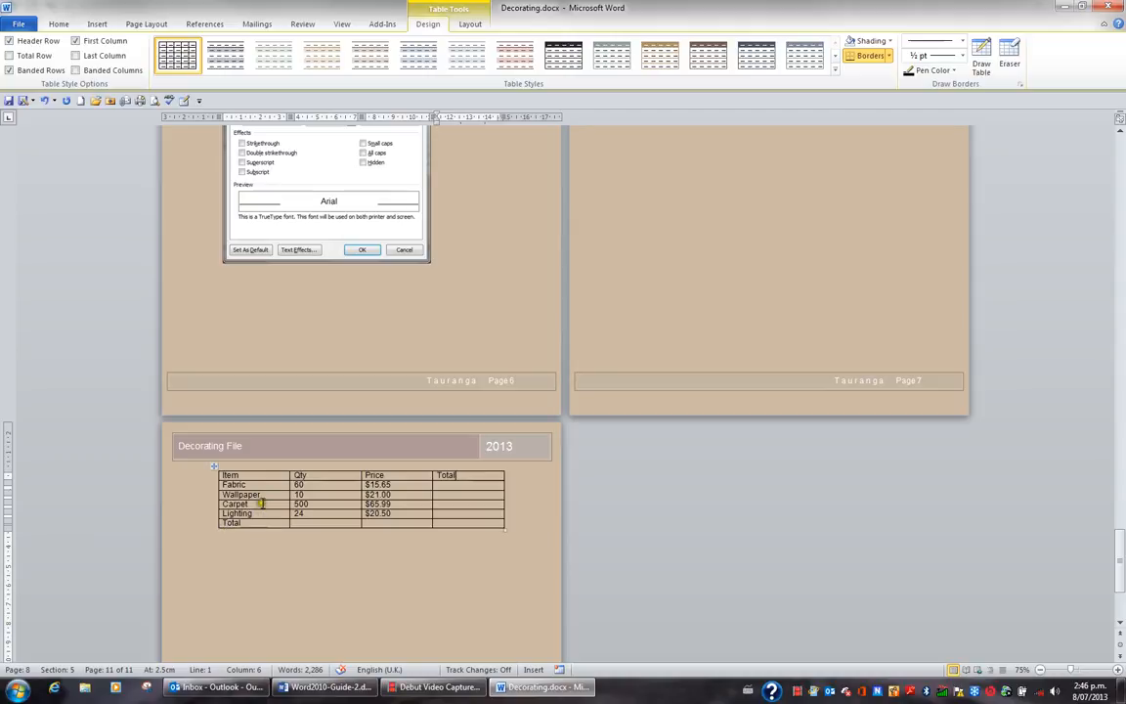
left_click(309, 484)
left_click(377, 503)
Insert the formula =b2*c2 in the Fabric row's Total cell with the number format $#,##0.00;($#,##0.00)
left_click(447, 483)
left_click(440, 487)
left_click(458, 24)
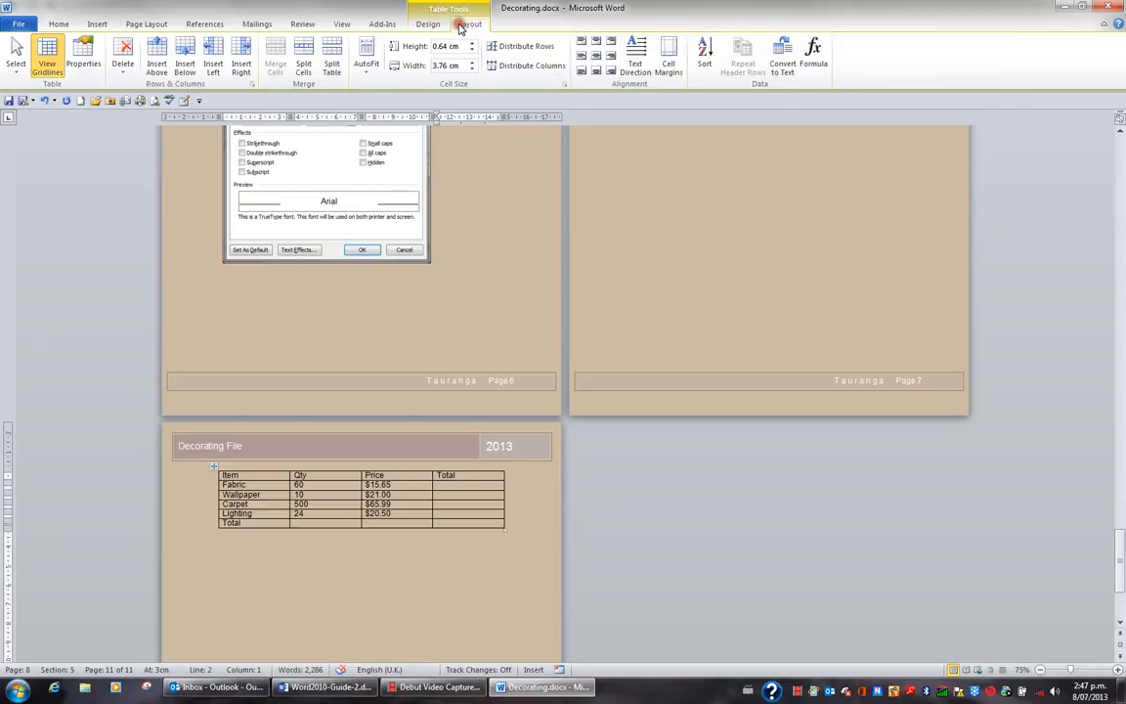
left_click(815, 60)
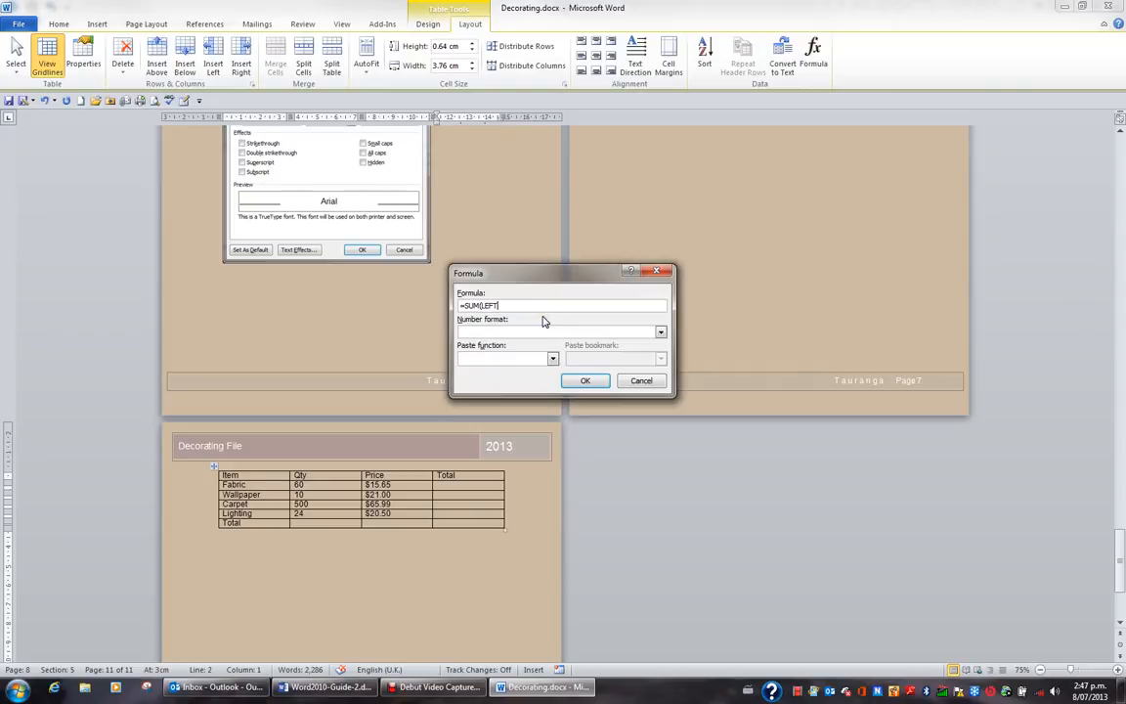
key("BackSpace")
key("BackSpace")
key("BackSpace")
key("BackSpace")
key("BackSpace")
key("BackSpace")
key("BackSpace")
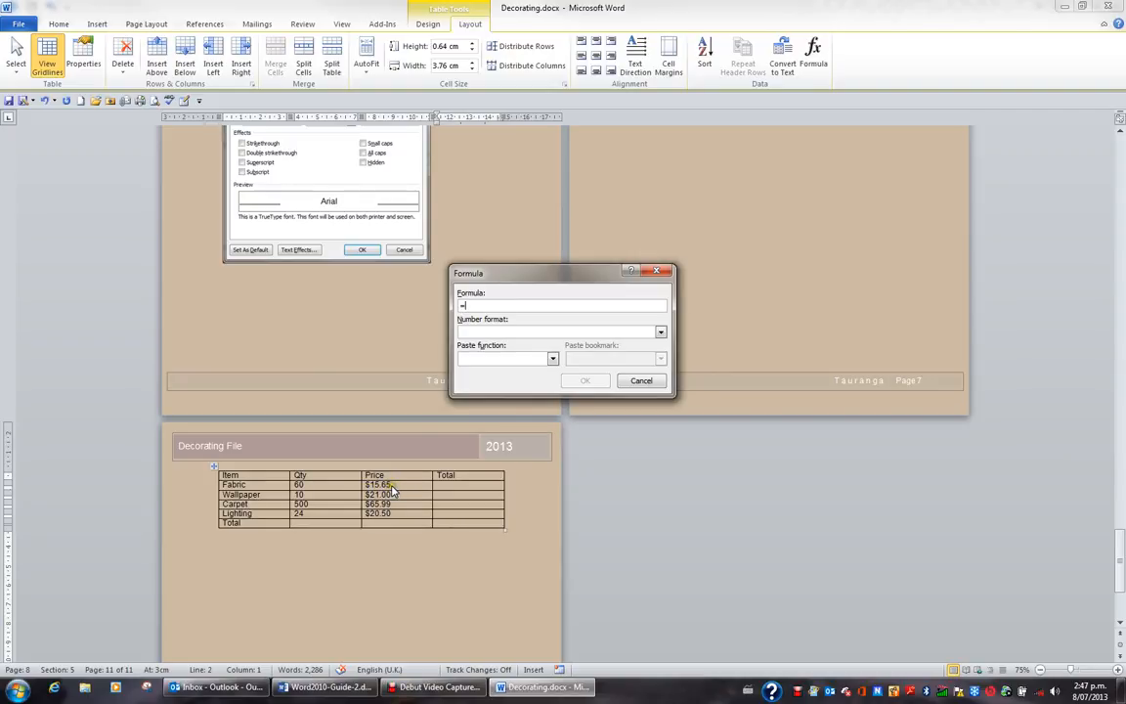
type("b2*c")
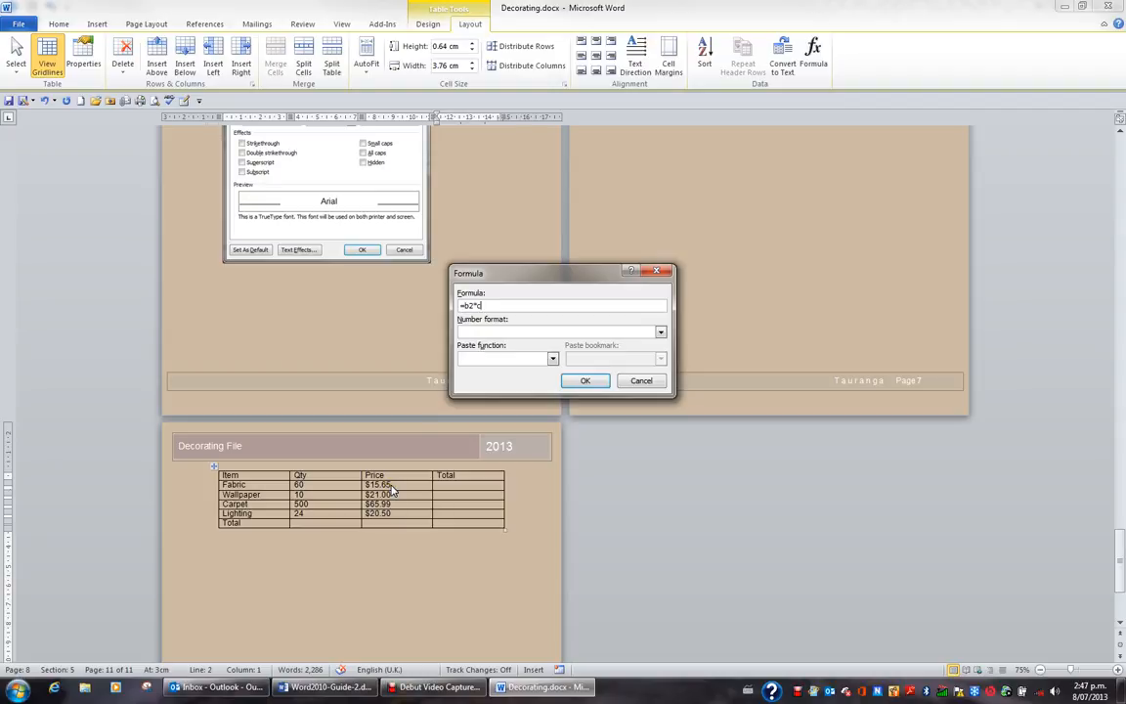
type("2")
left_click(662, 333)
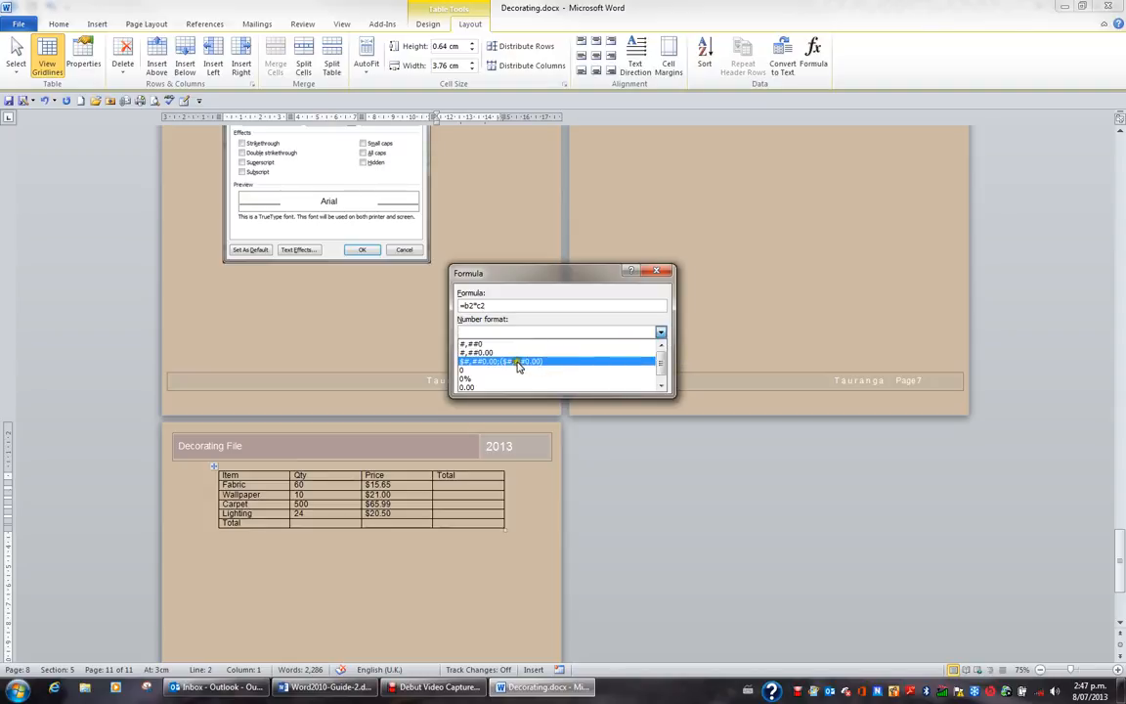
left_click(463, 361)
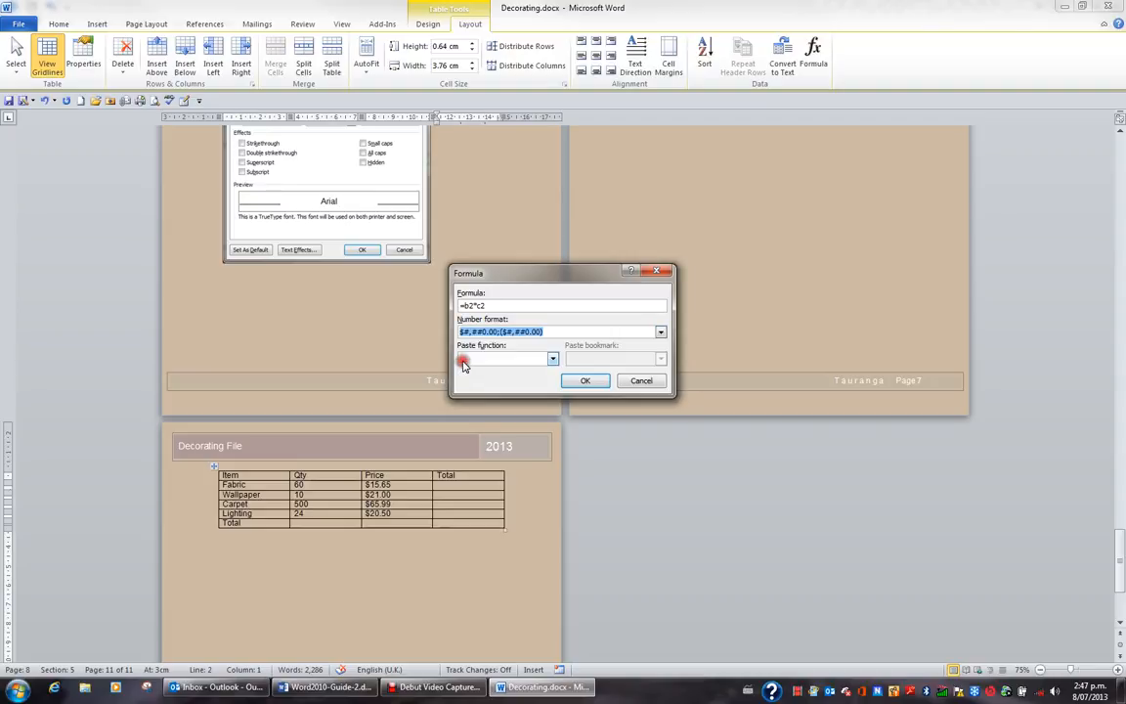
left_click(586, 382)
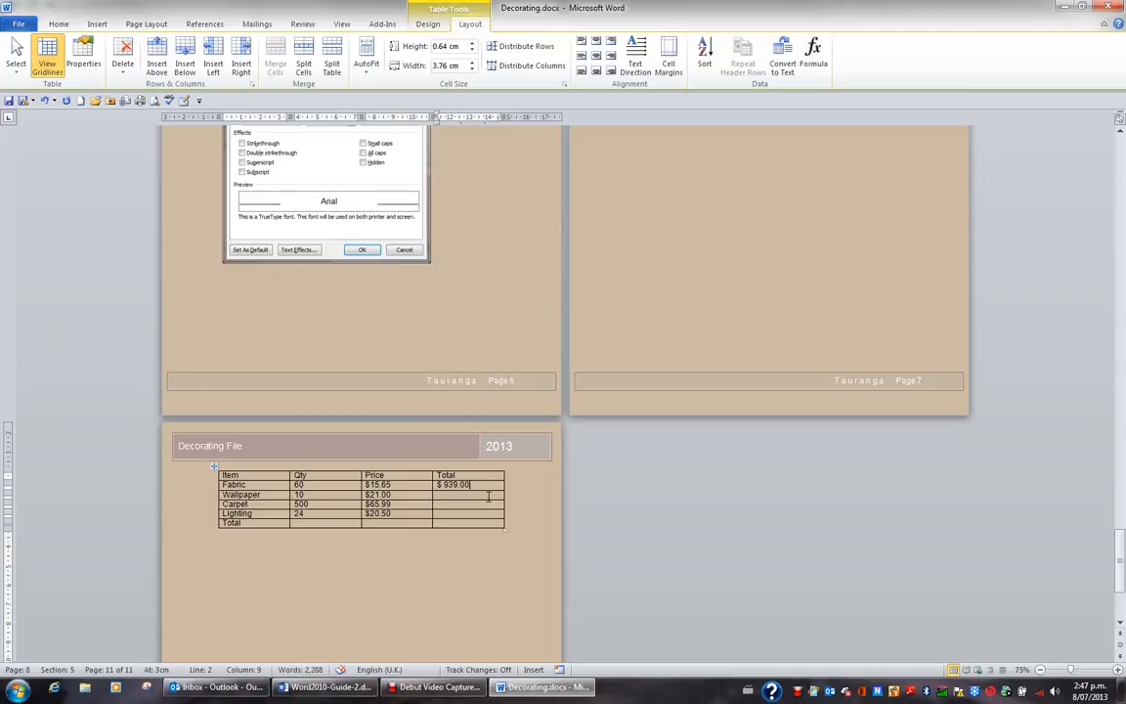
Insert the formula =b3*c3 in the Wallpaper row's Total cell with the number format $#,##0.00;($#,##0.00)
left_click(486, 496)
left_click(813, 54)
key("BackSpace")
key("BackSpace")
key("BackSpace")
key("BackSpace")
key("BackSpace")
key("BackSpace")
key("BackSpace")
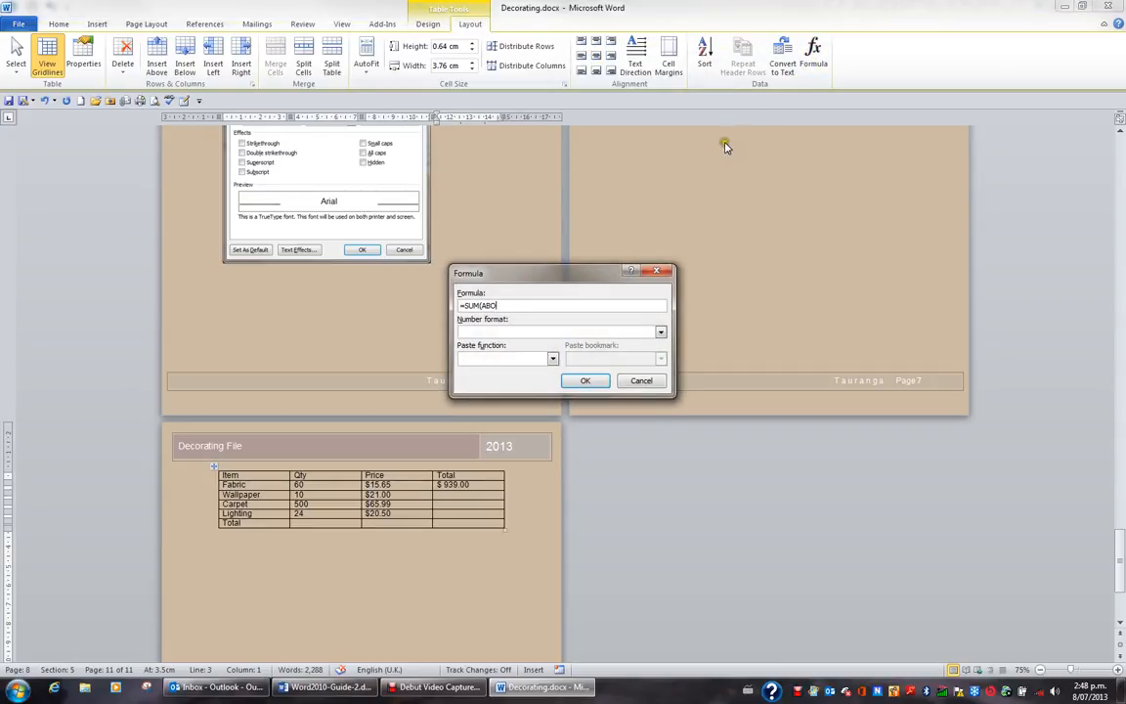
key("BackSpace")
key("BackSpace")
key("BackSpace")
type("b3")
left_click(660, 333)
left_click(606, 361)
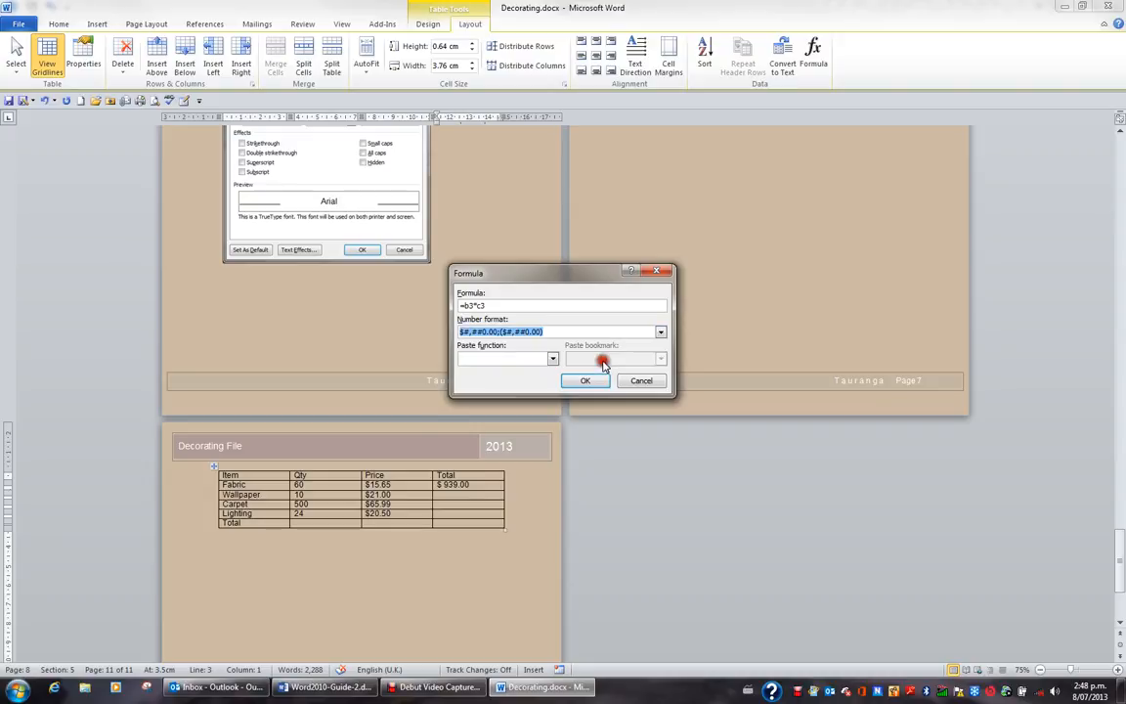
left_click(585, 380)
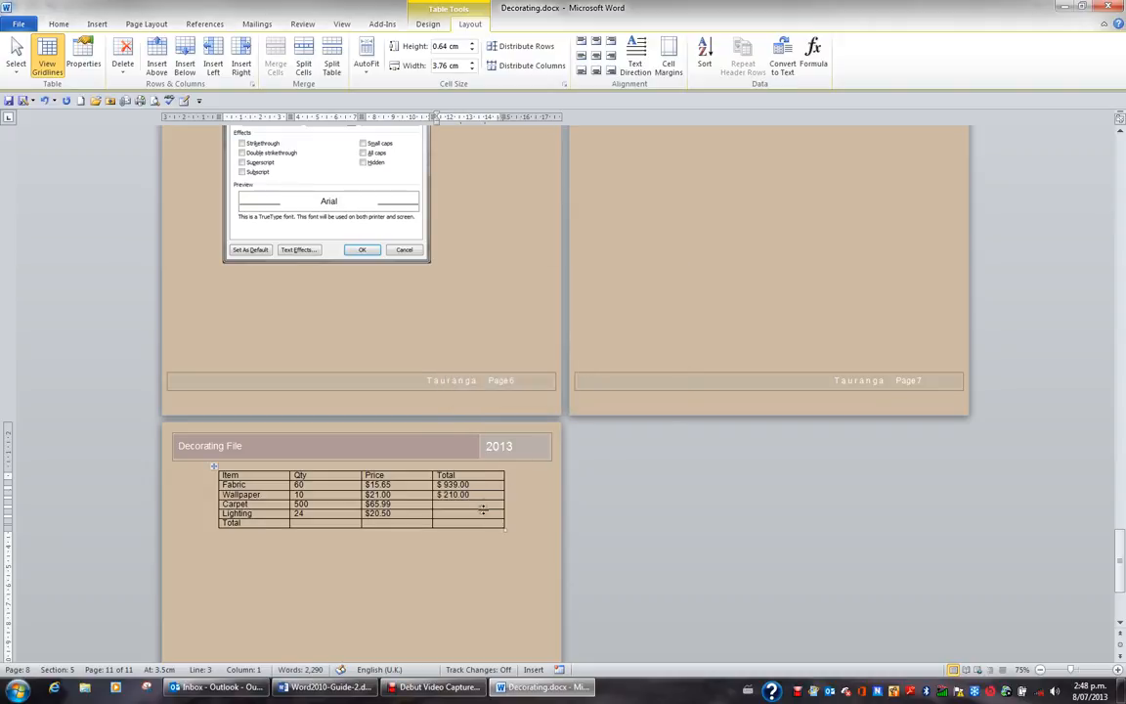
Insert the formula =b4*c4 in the Carpet row's Total cell with the number format $#,##0.00;($#,##0.00)
left_click(813, 61)
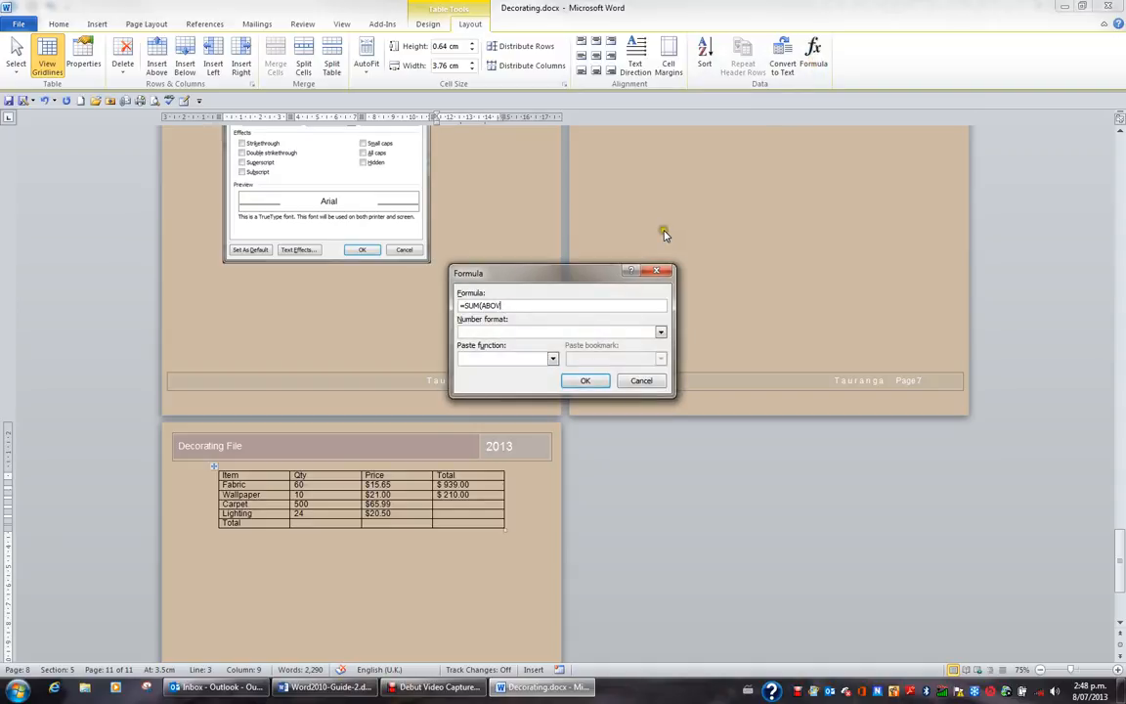
key("BackSpace")
key("BackSpace")
key("BackSpace")
key("BackSpace")
key("BackSpace")
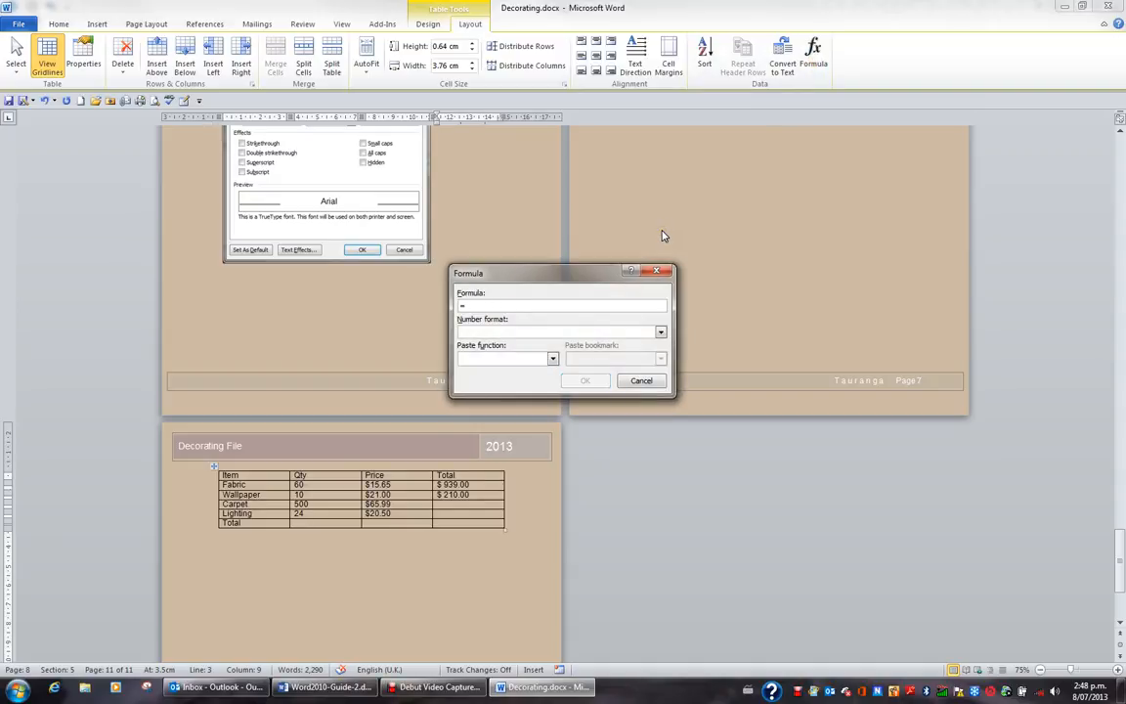
type("b4*c4")
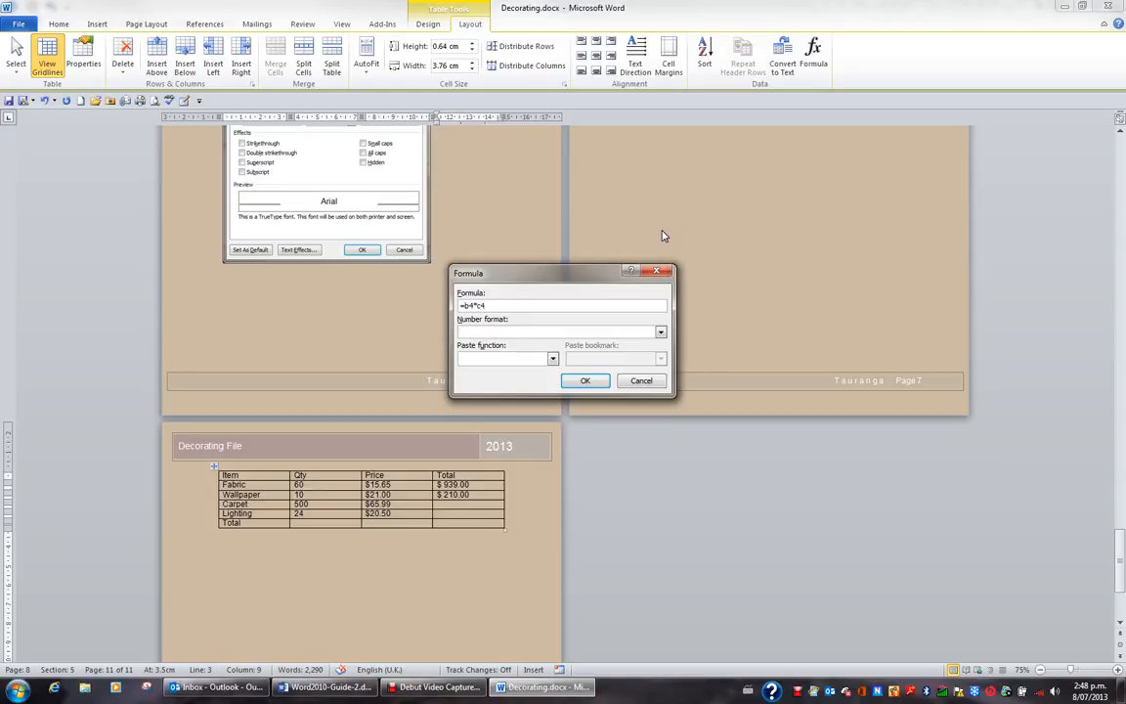
left_click(660, 332)
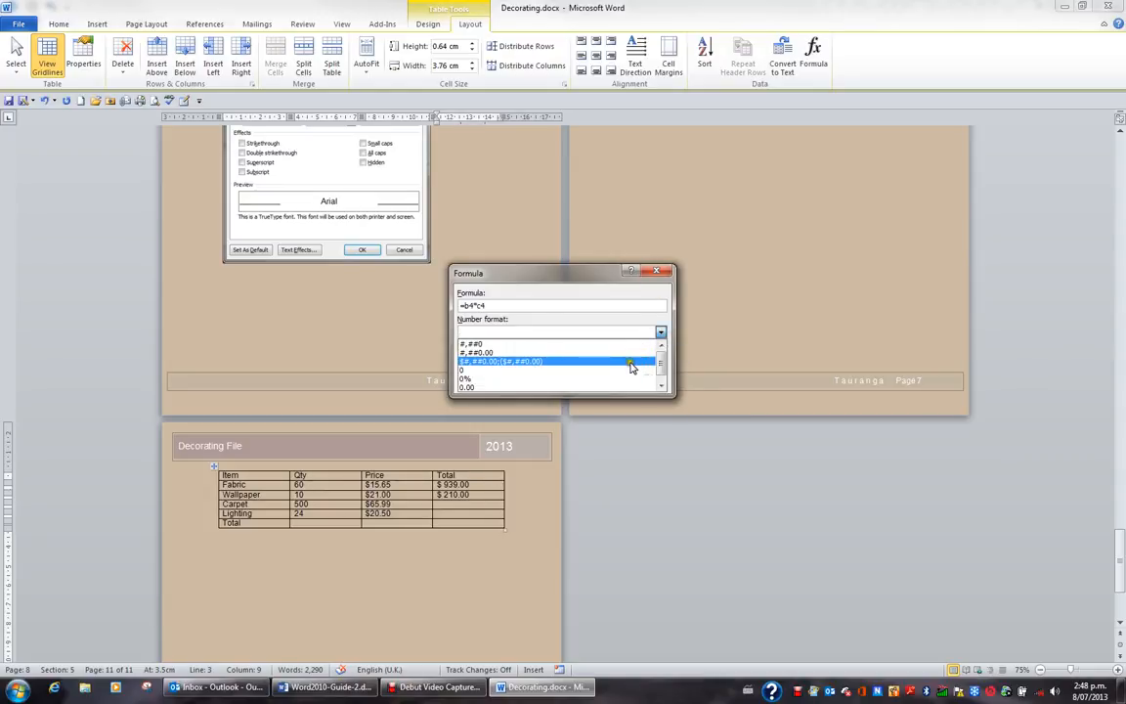
left_click(518, 360)
left_click(598, 380)
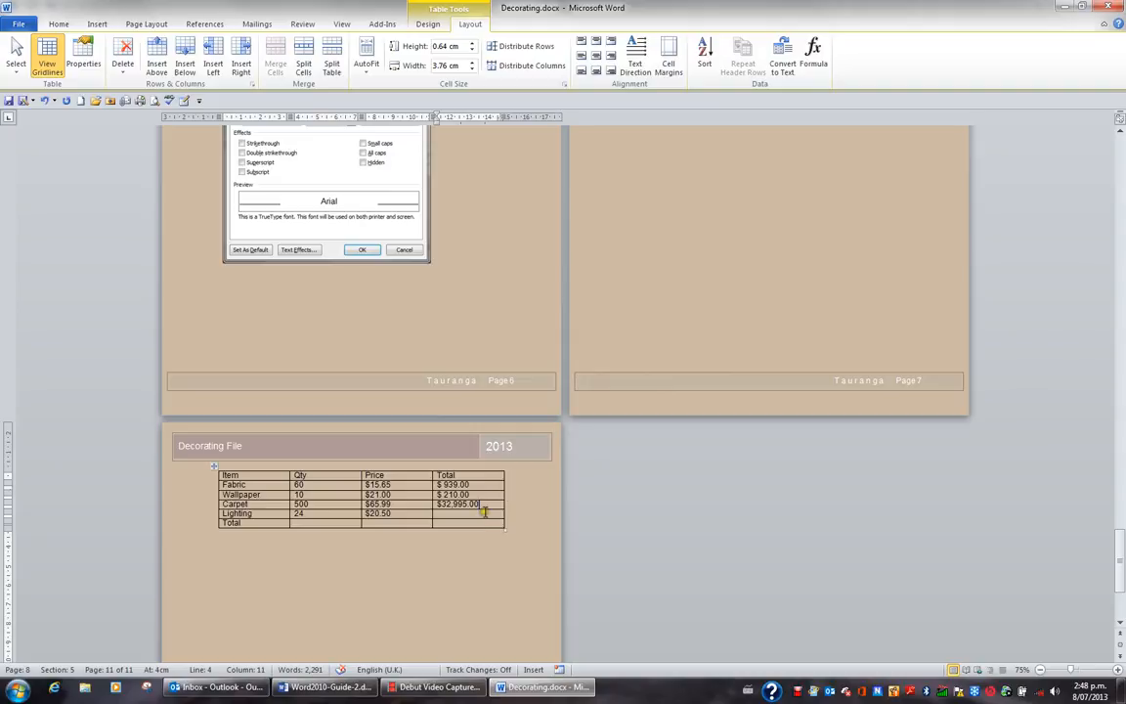
Insert the formula =b5*c5 in the Lighting row's Total cell with the number format $#,##0.00;($#,##0.00)
left_click(482, 511)
left_click(816, 54)
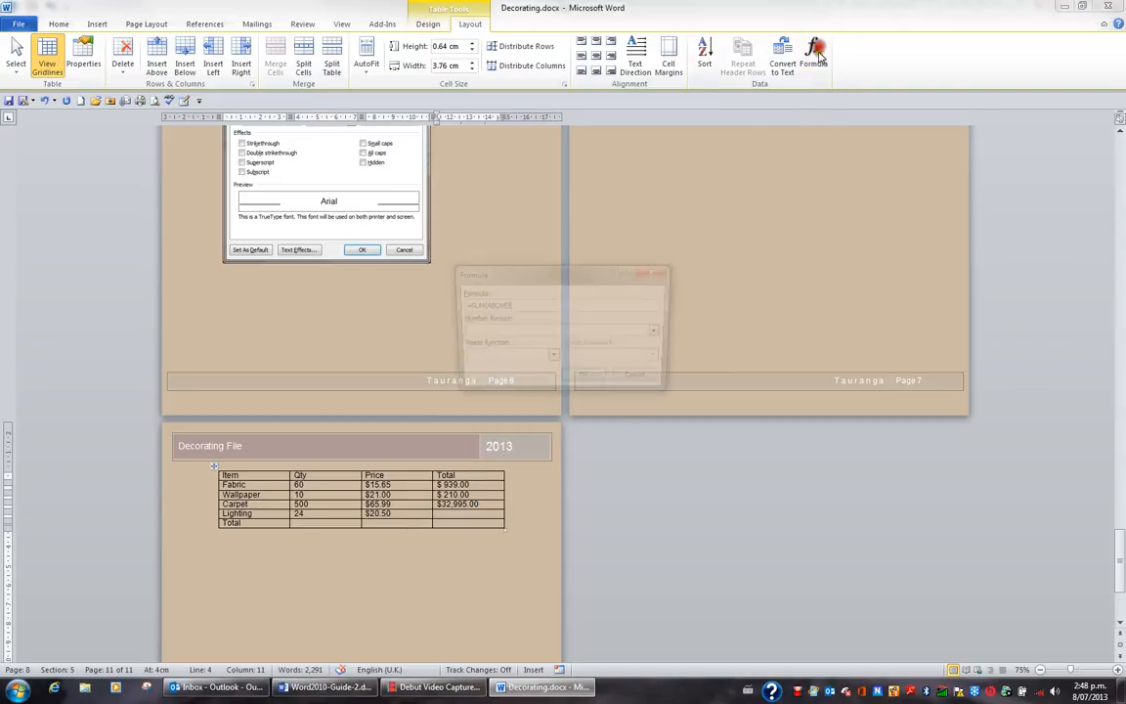
key("BackSpace")
key("BackSpace")
key("BackSpace")
key("BackSpace")
key("BackSpace")
key("BackSpace")
key("BackSpace")
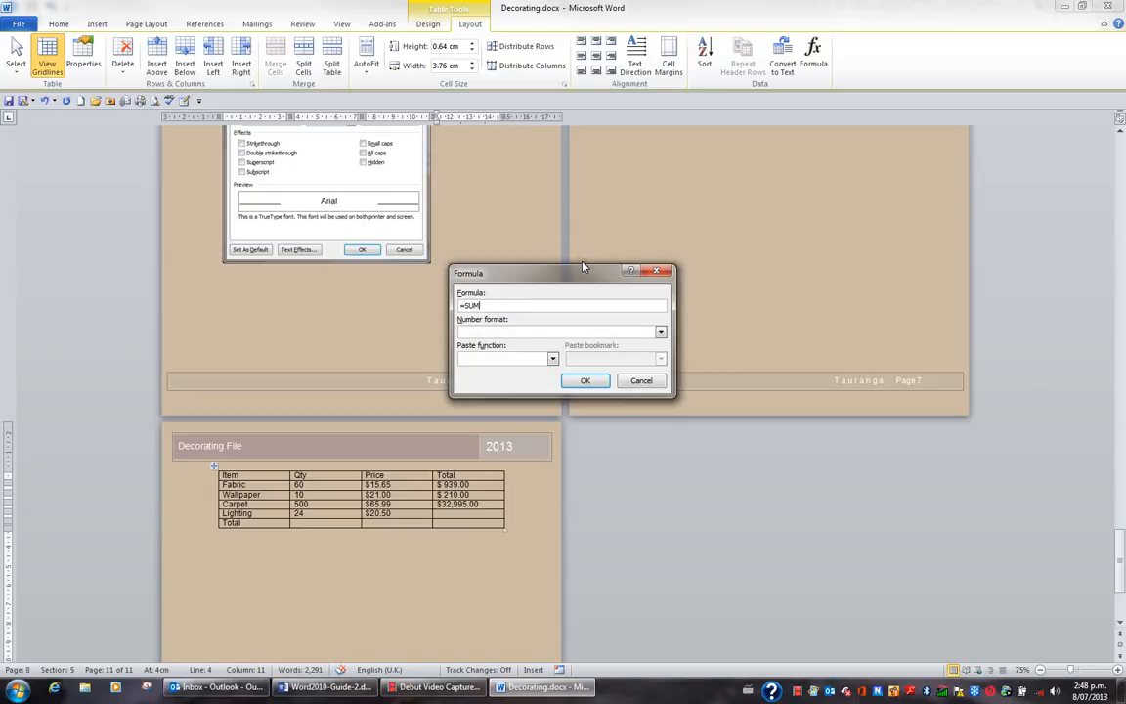
key("BackSpace")
key("BackSpace")
key("BackSpace")
type("b5*c5")
left_click(660, 332)
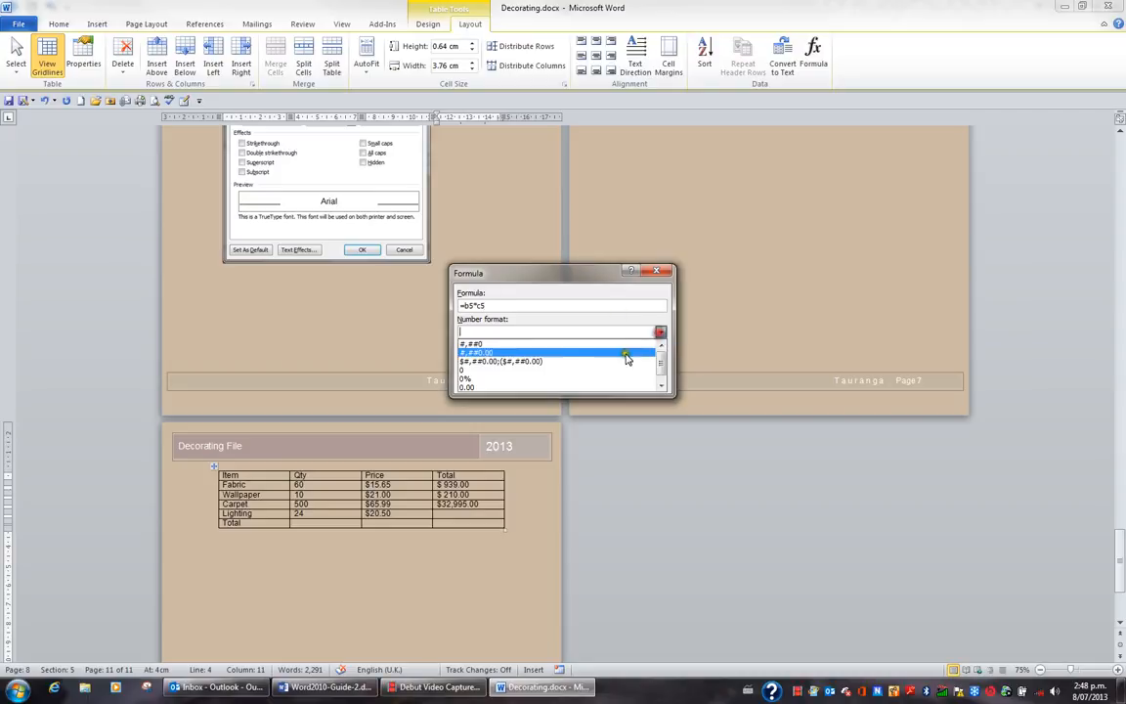
left_click(627, 353)
left_click(590, 380)
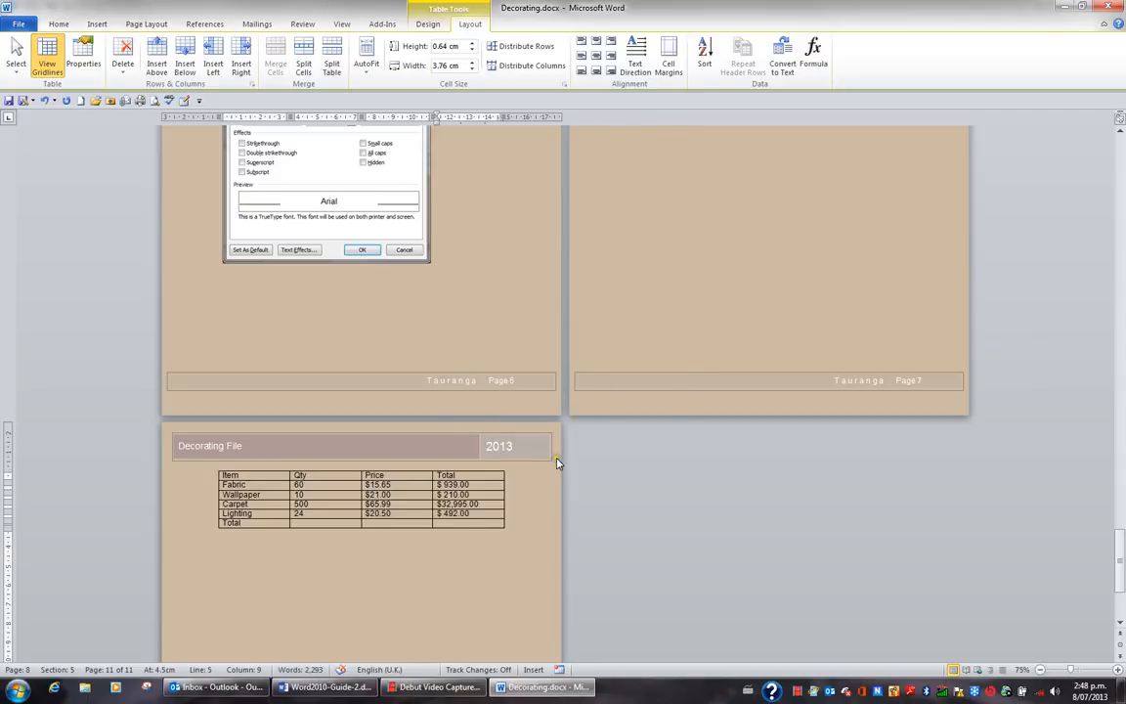
Insert the formula =SUM(ABOVE) in the Total row's last cell with the number format $#,##0.00;($#,##0.00)
left_click(459, 525)
left_click(813, 51)
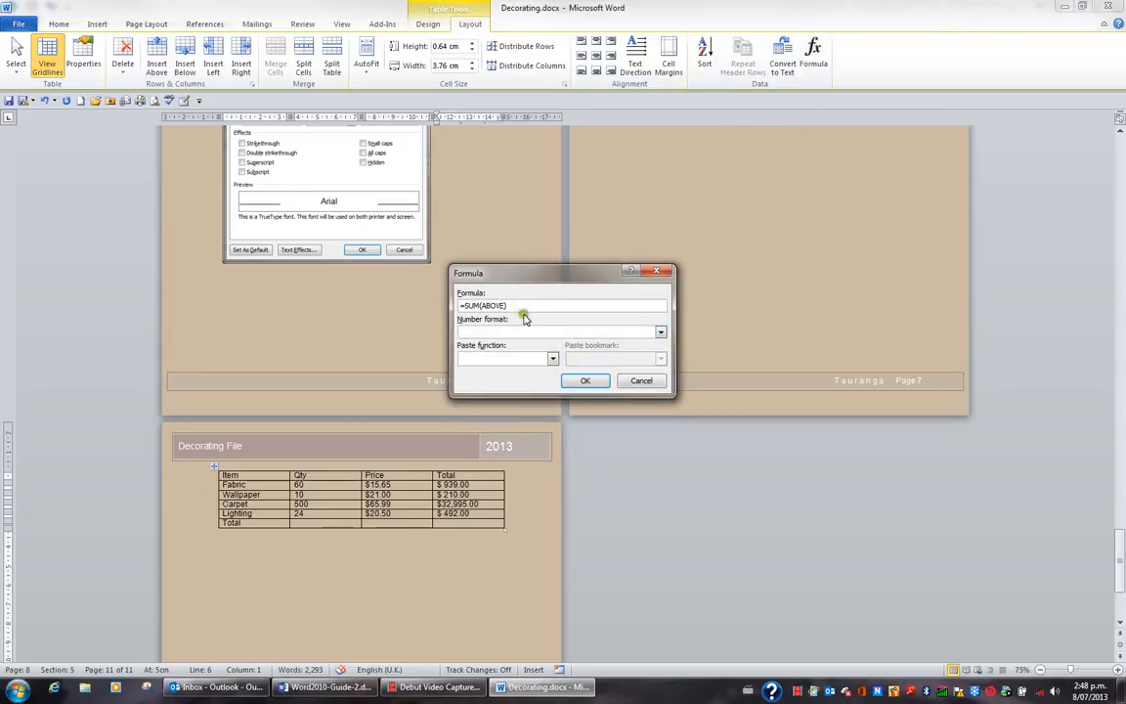
left_click(661, 332)
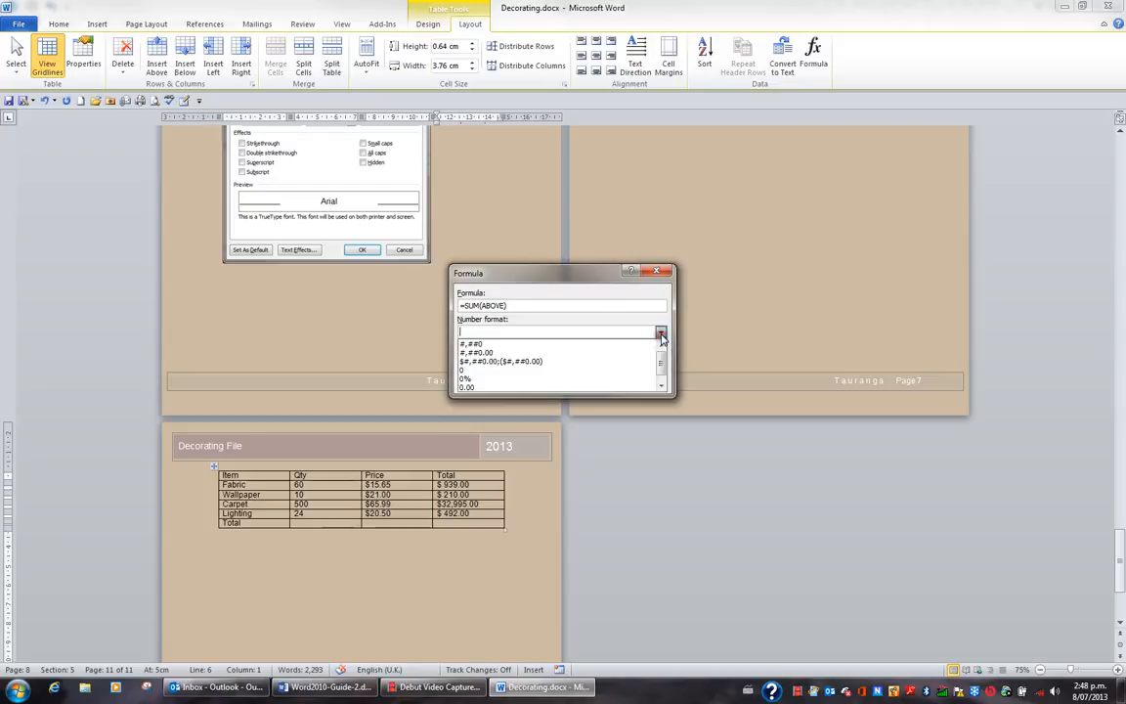
left_click(549, 362)
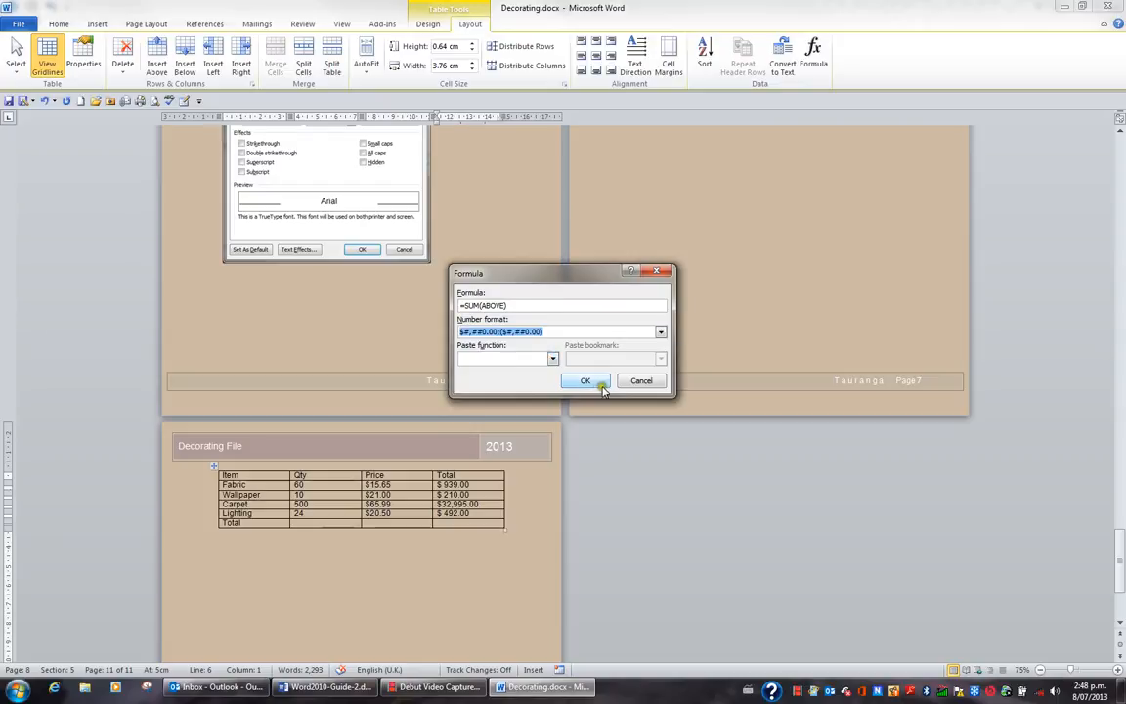
left_click(595, 381)
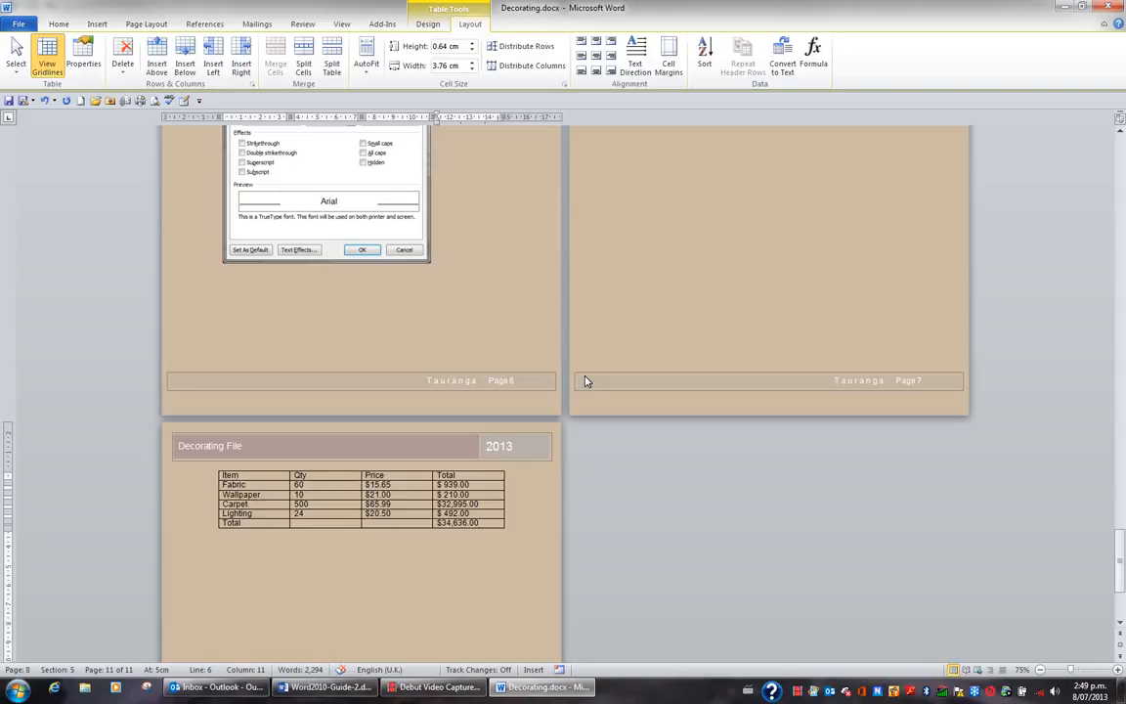
Display the field codes to examine the table's formulas, and switch back to the calculated values
key("alt+F9")
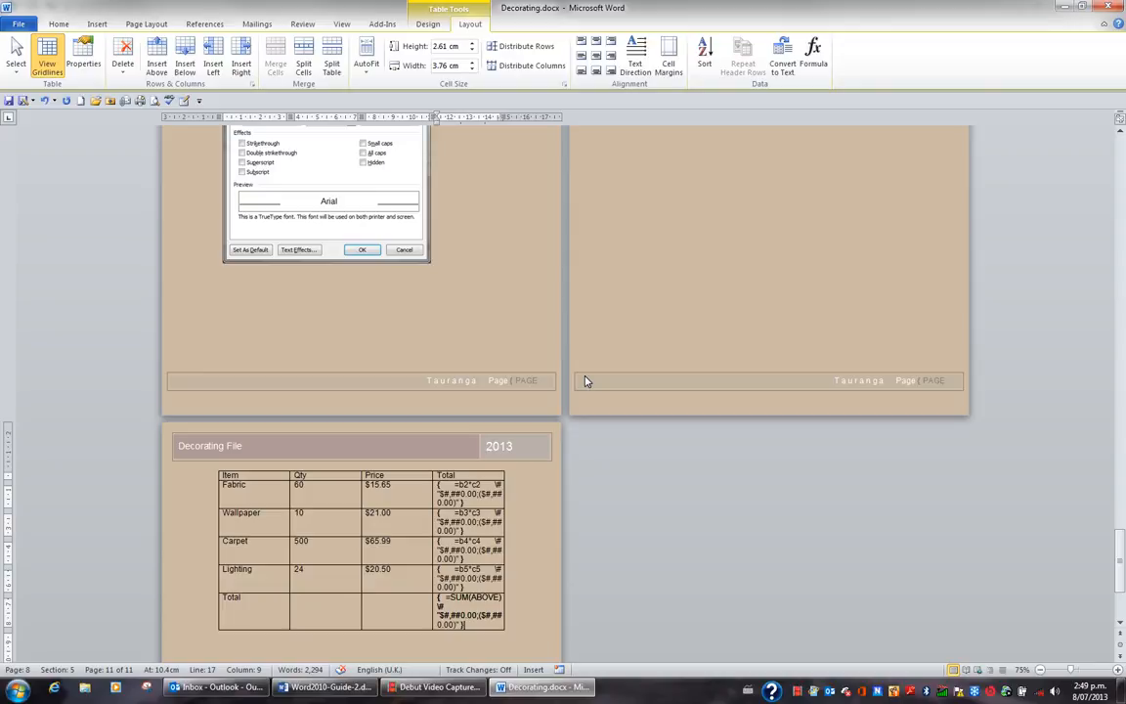
key("alt+F9")
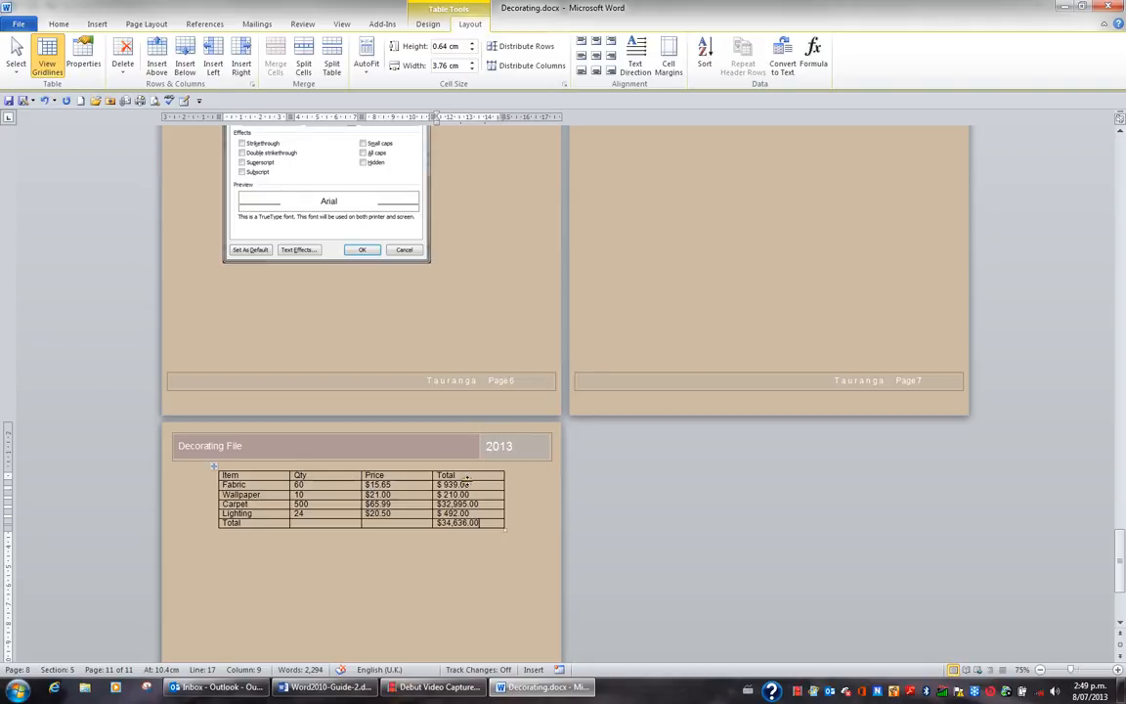
Set the Wallpaper quantity to 100 and update the formula field in that row's Total cell
left_click(306, 494)
type("0")
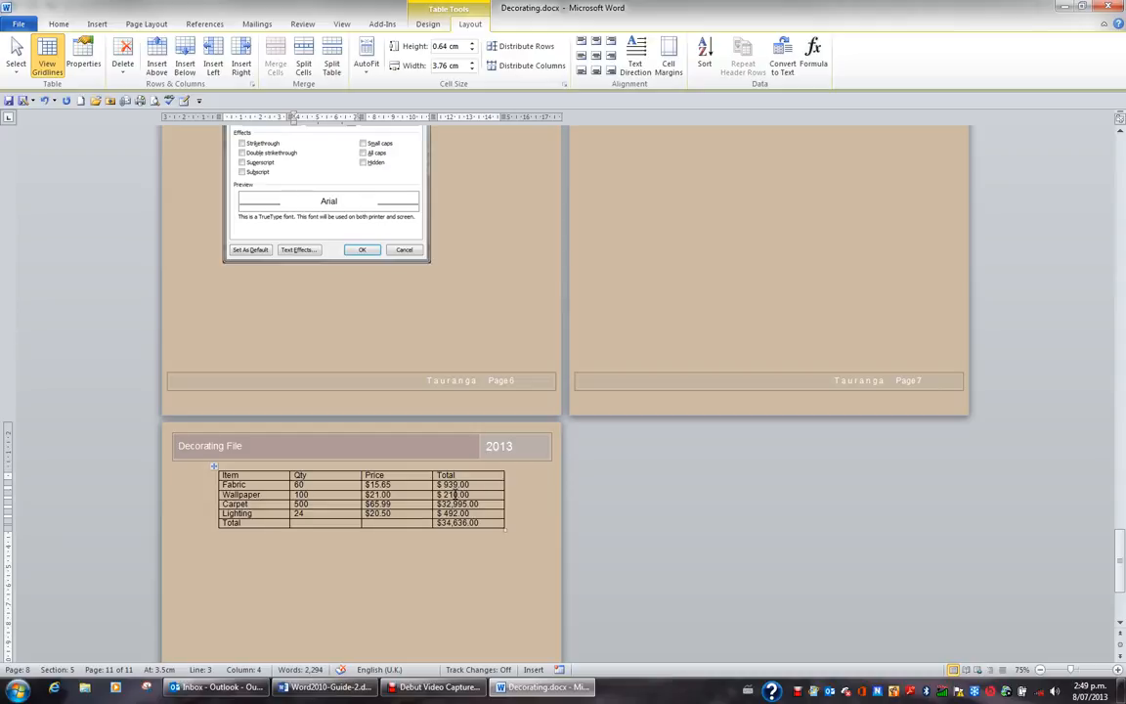
left_click(454, 495)
key("F9")
Set the Wallpaper quantity back to 10 and update the row total and grand total fields
left_click(309, 494)
key("BackSpace")
left_click(459, 495)
left_click(472, 524)
key("F9")
Set the quantities to 600 for Fabric, 100 for Wallpaper, 5000 for Carpet and 240 for Lighting
left_click(317, 485)
type("0")
key("Down")
type("0")
key("Down")
type("0")
key("Down")
type("0")
Select the whole document and update all fields at once, then place the cursor in the grand total cell
key("ctrl+a")
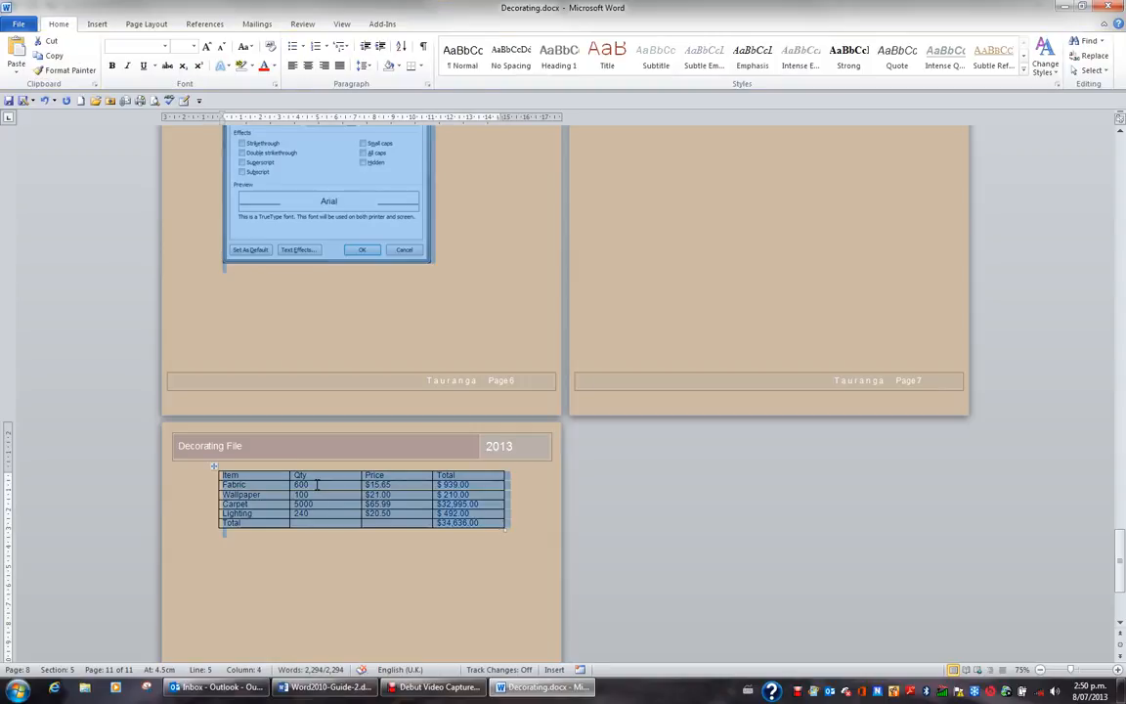
key("F9")
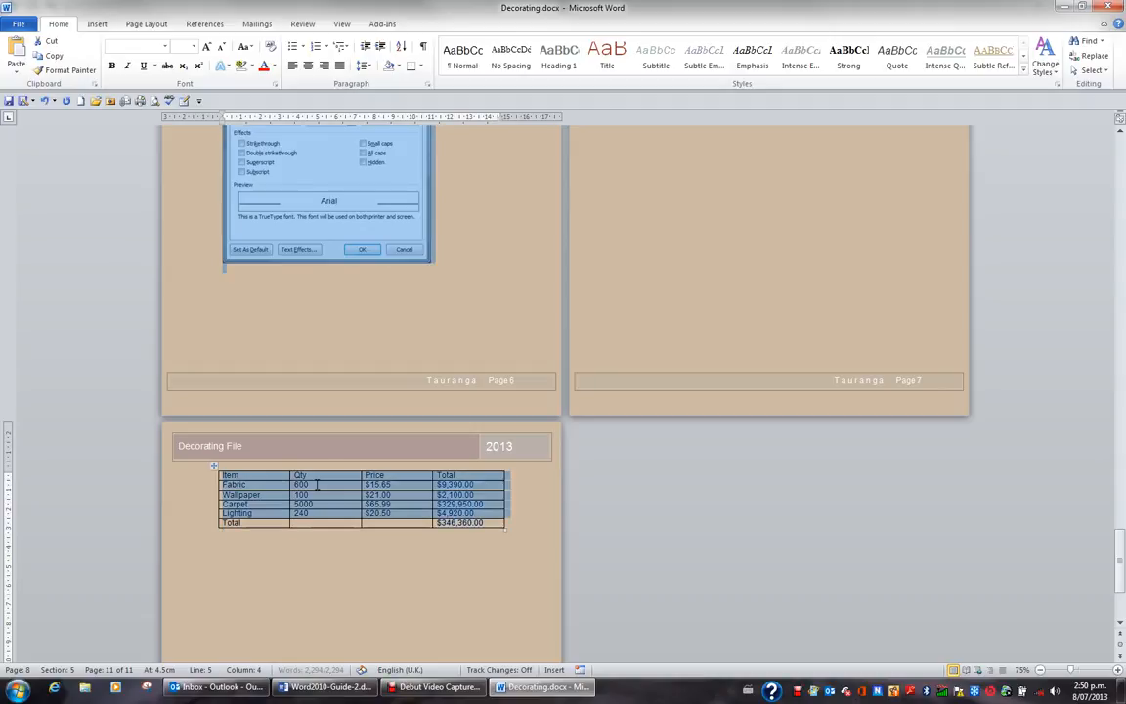
left_click(464, 525)
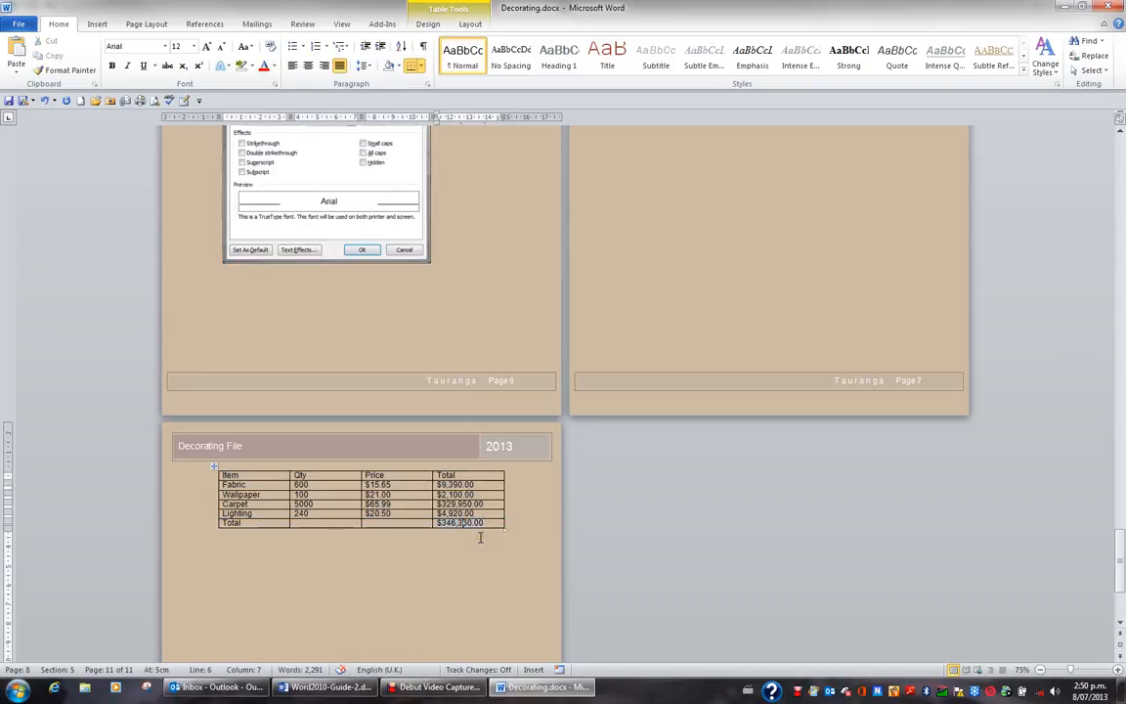
key("End")
Restore the quantities to 60 for Fabric, 10 for Wallpaper, 500 for Carpet and 24 for Lighting
left_click(328, 488)
key("BackSpace")
key("Right")
key("BackSpace")
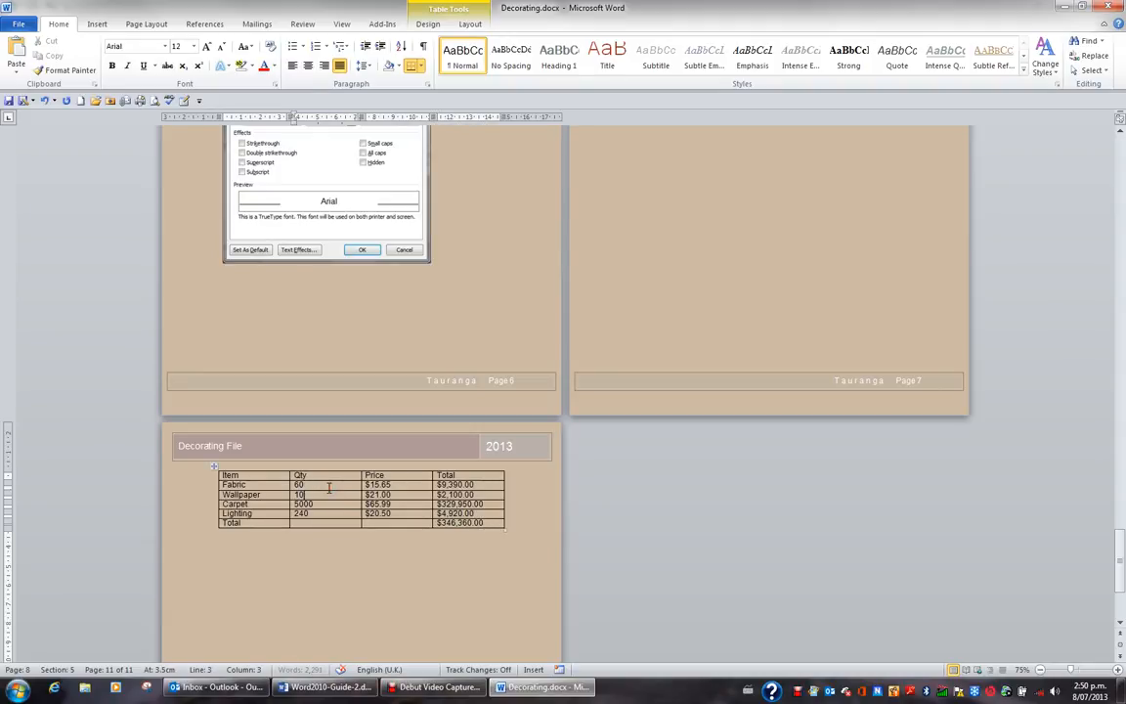
key("Down")
key("Right")
key("Right")
key("BackSpace")
key("Down")
key("BackSpace")
Update every field in the document so the table totals match the restored quantities
key("ctrl+a")
key("F9")
key("ctrl+a")
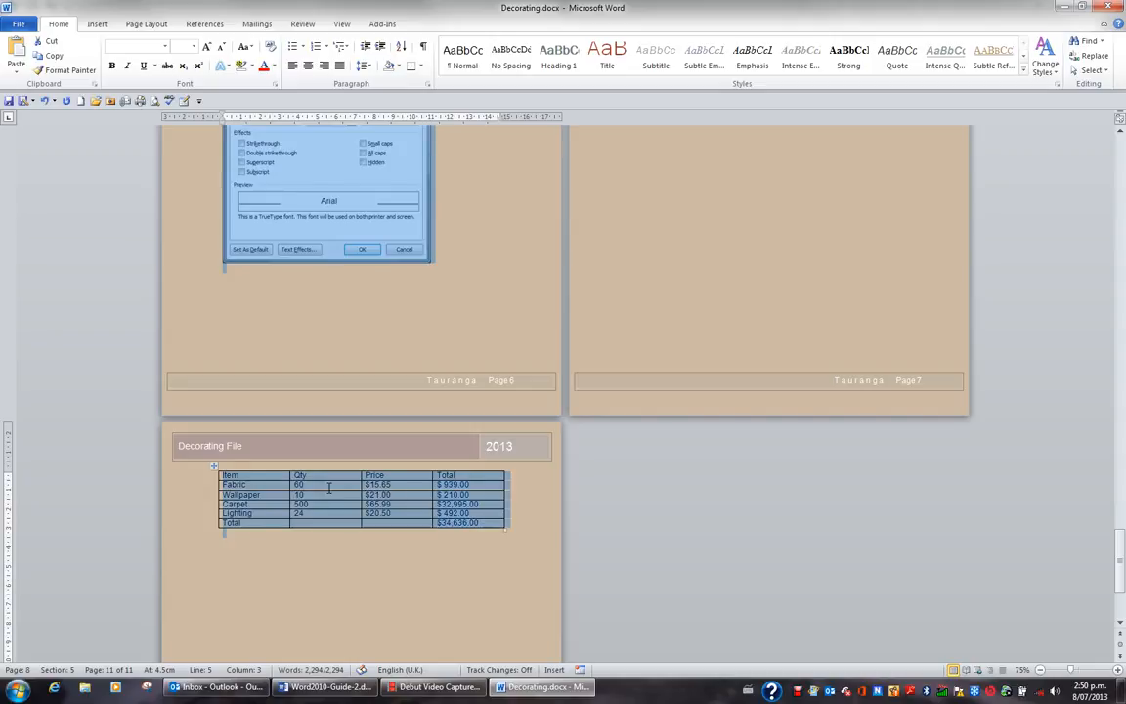